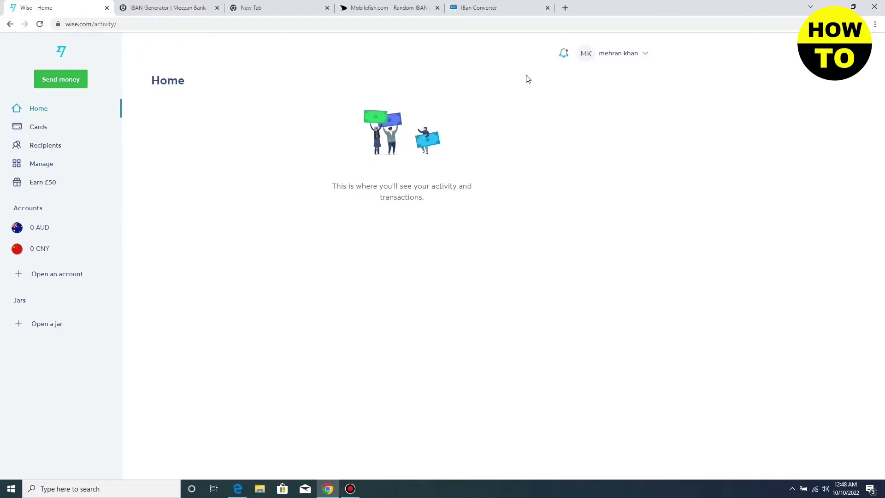
- Check the account profile options, dismiss them, and go to the account's Cards page
{"action": "left_click", "coordinate": [623, 54]}
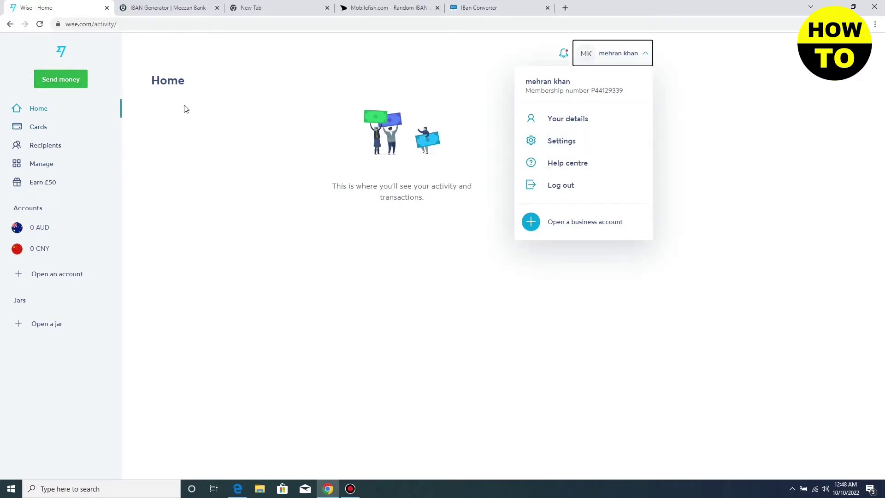
{"action": "left_click", "coordinate": [196, 117]}
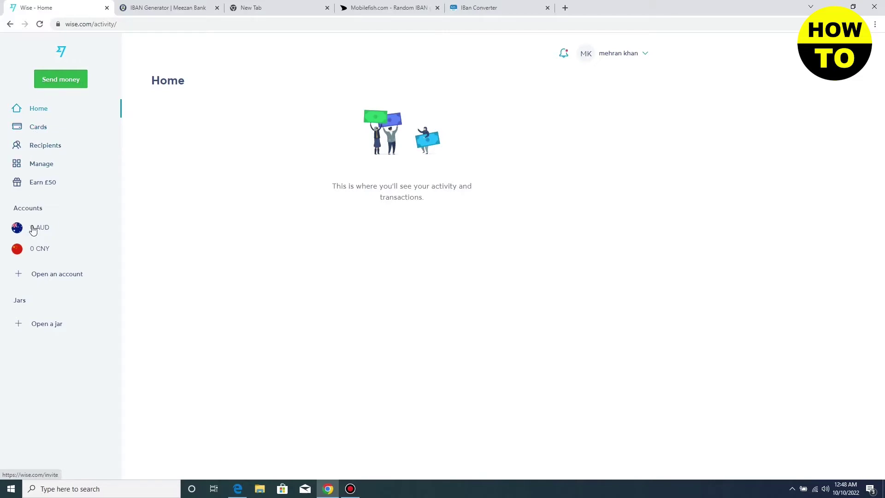
{"action": "left_click", "coordinate": [36, 130]}
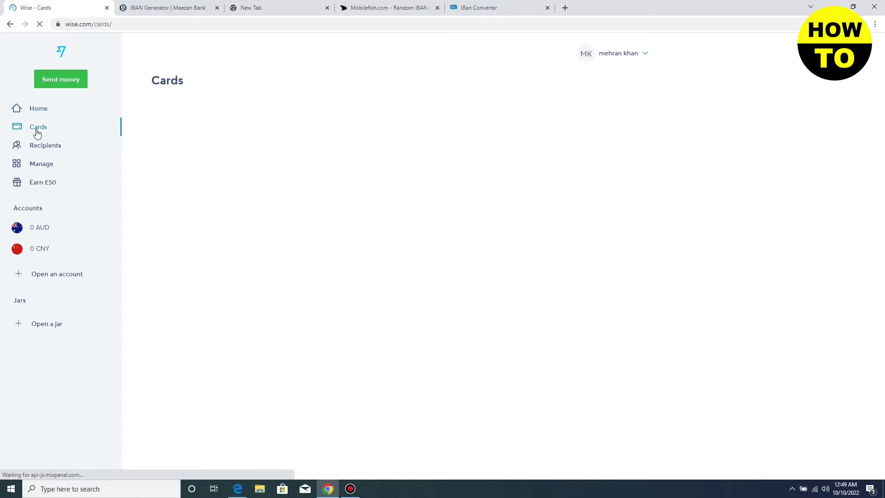